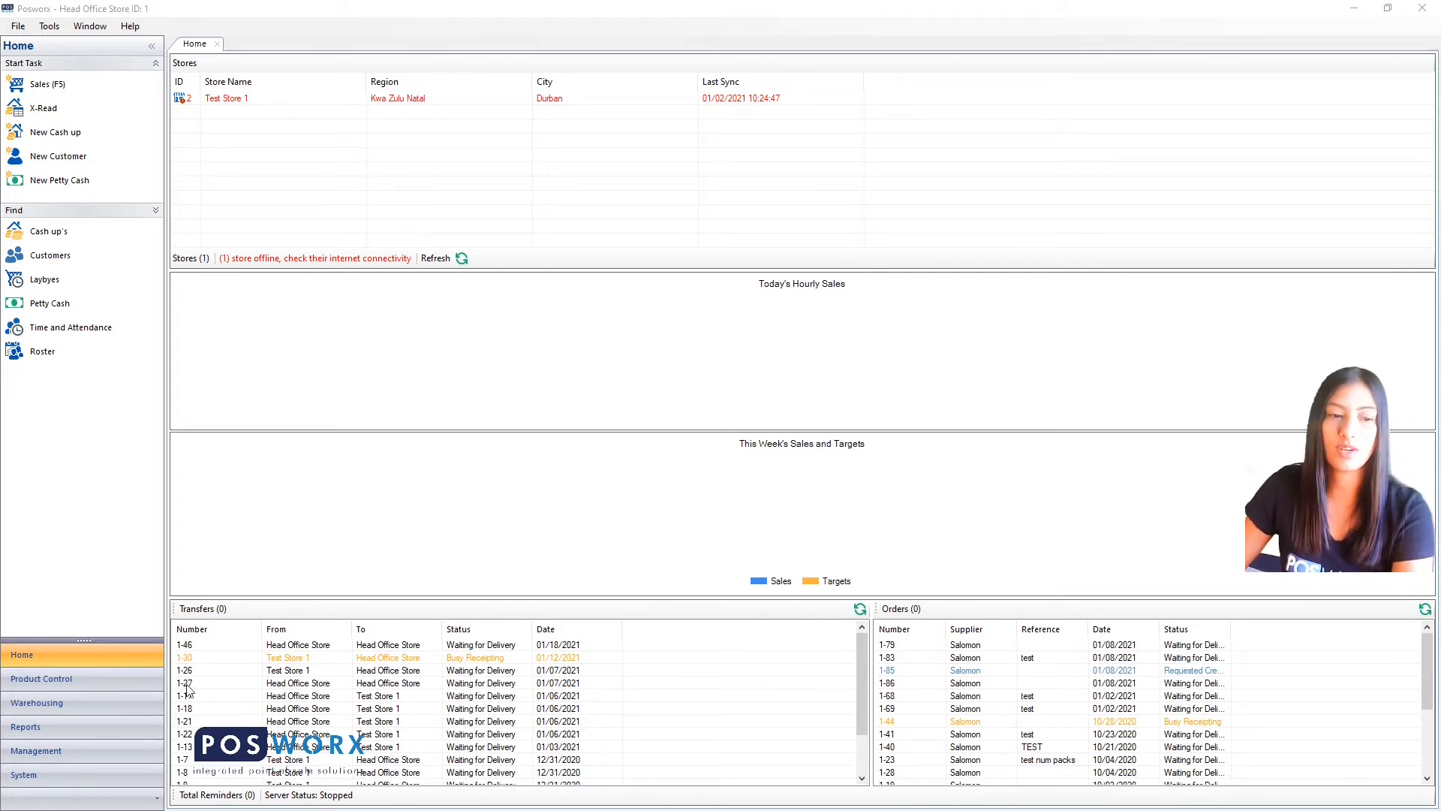
Switch to the Management section to show the General and Setup lists.
{"action": "left_click", "coordinate": [104, 752]}
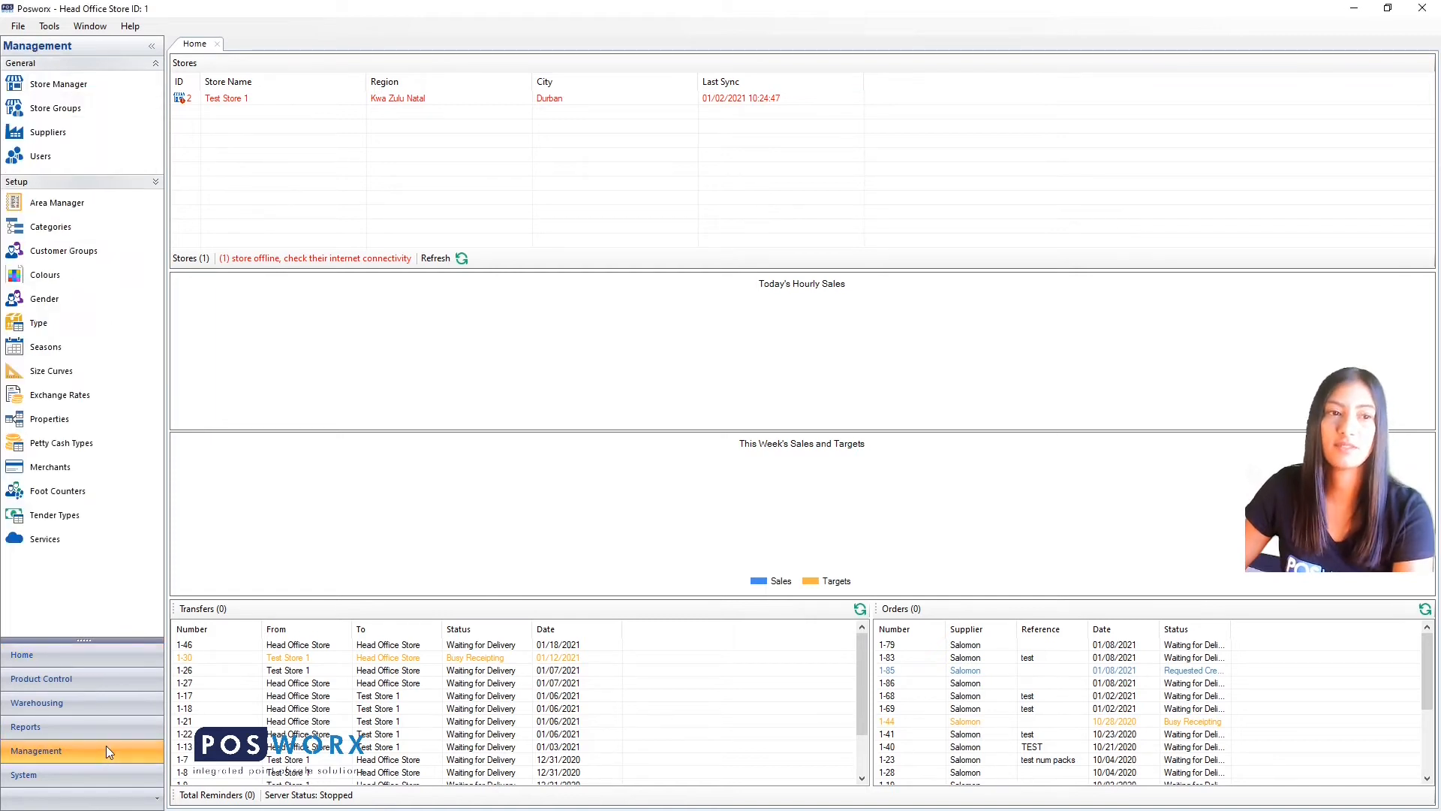
Open the Users list, reveal Advance Search, and start a blank New User form.
{"action": "left_click", "coordinate": [40, 158]}
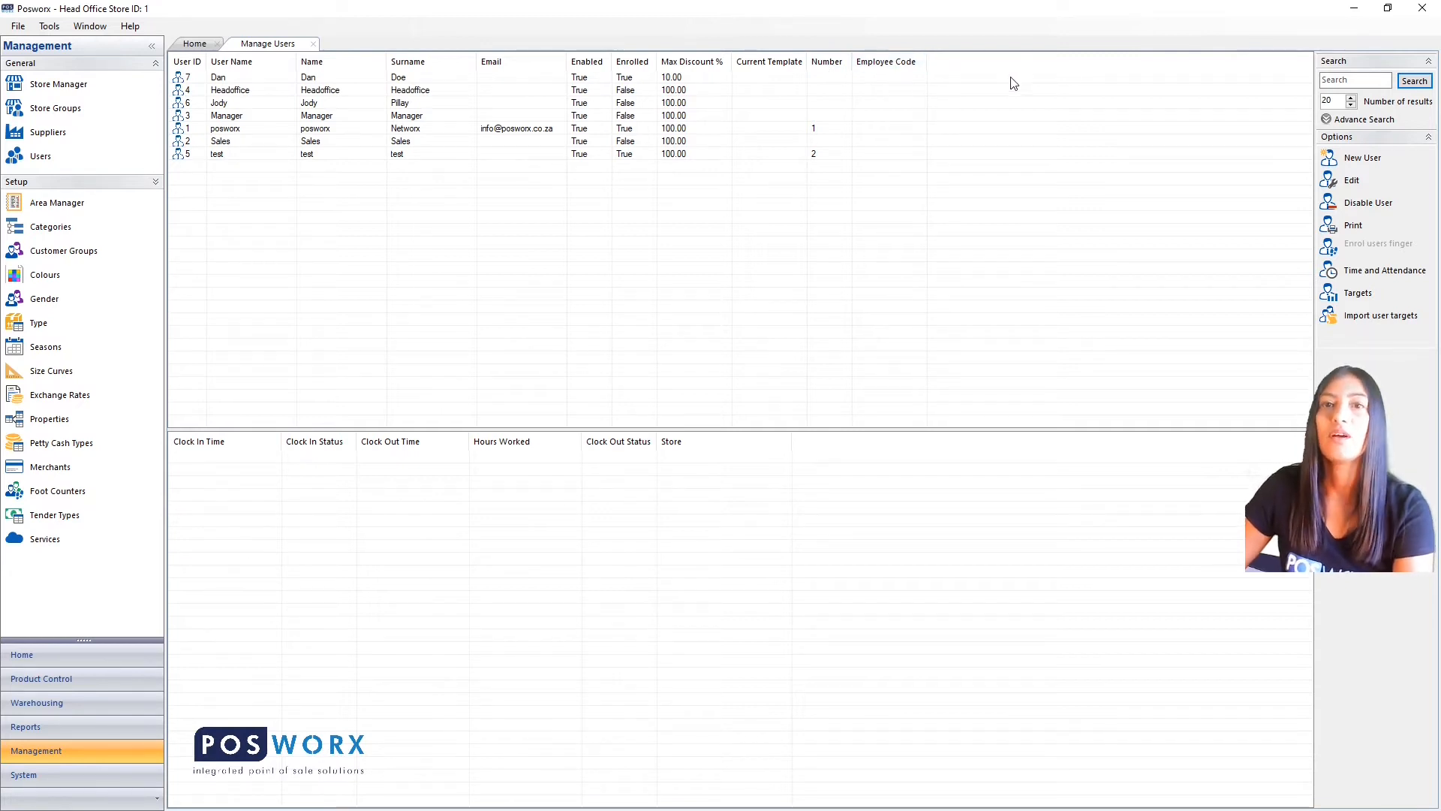
{"action": "left_click", "coordinate": [1338, 81]}
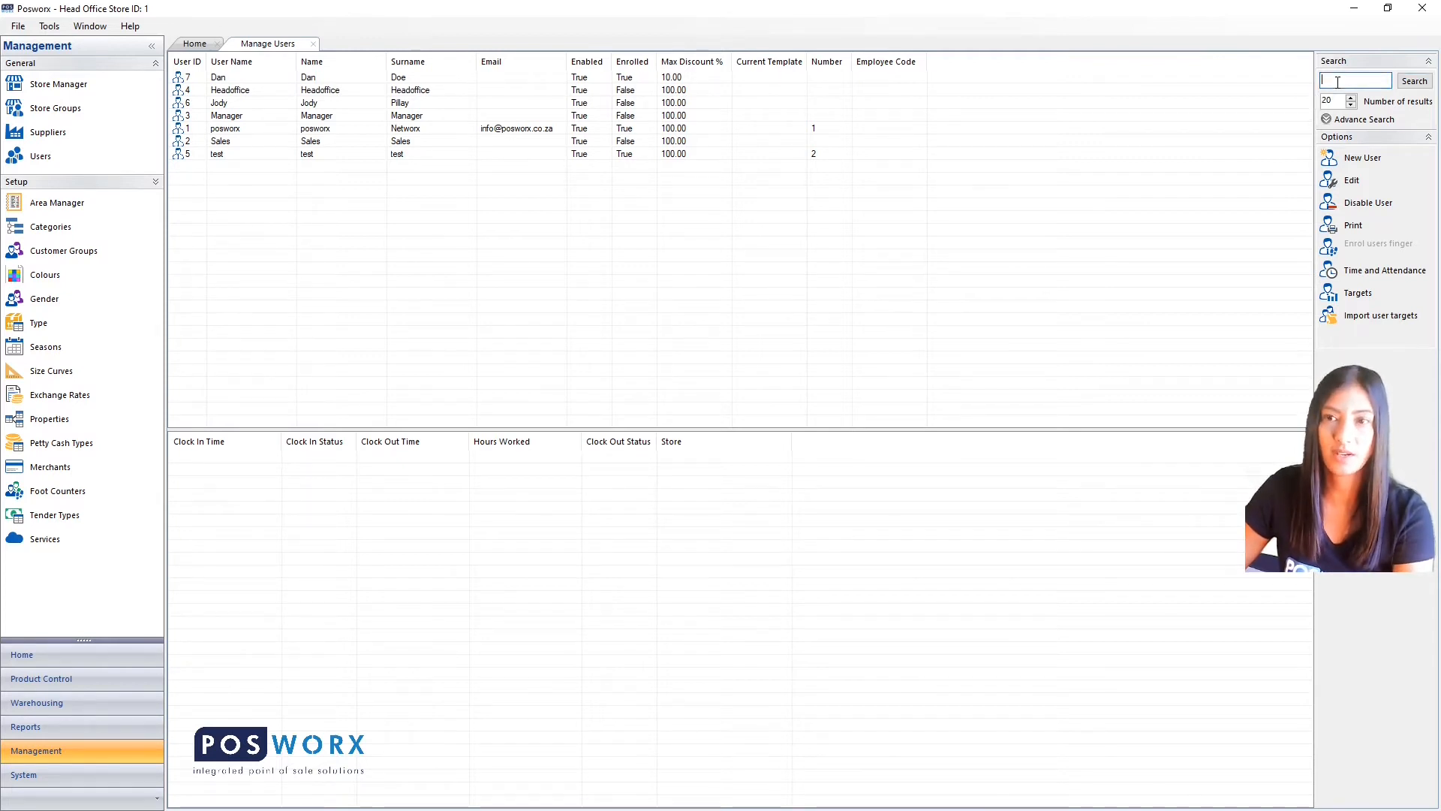
{"action": "left_click", "coordinate": [1326, 120]}
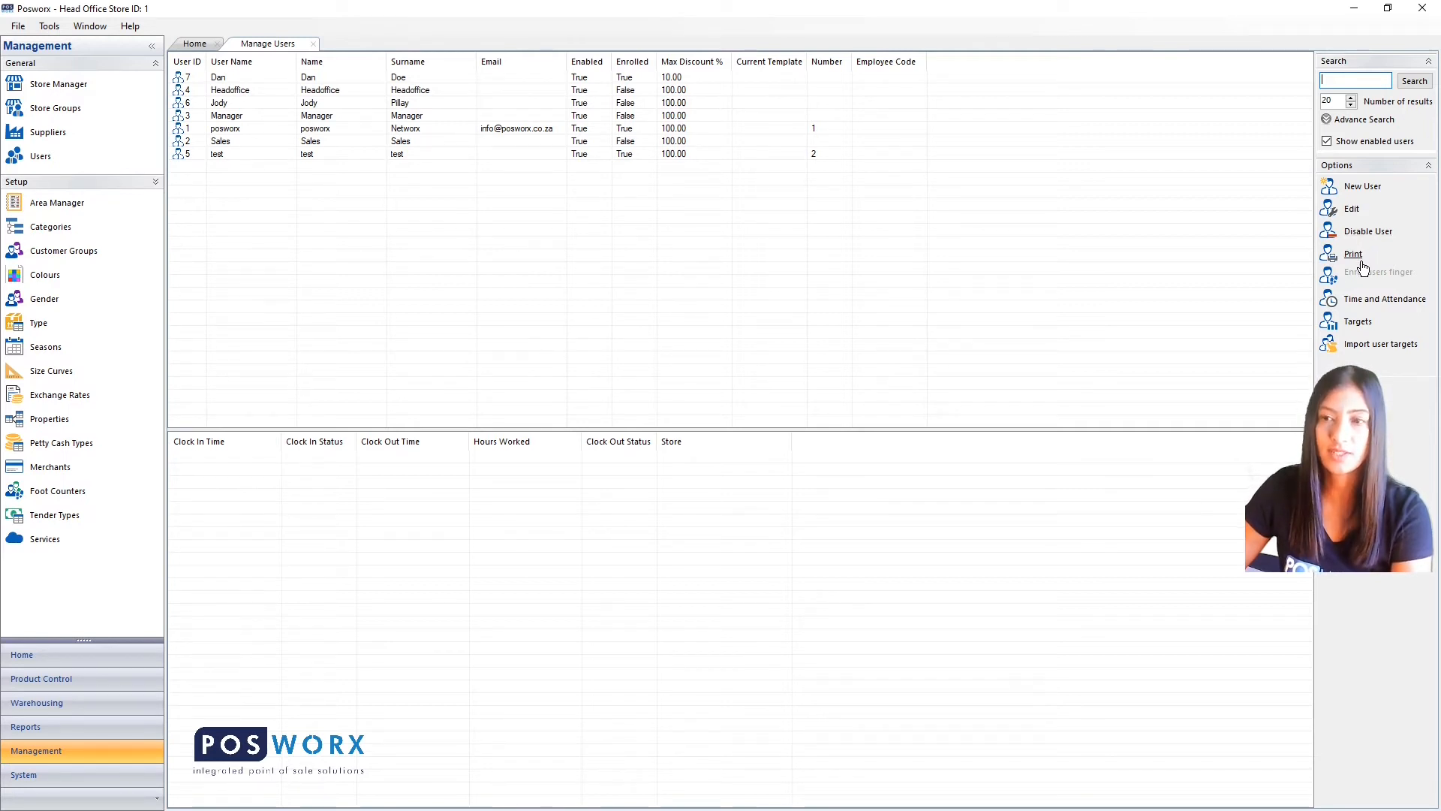
{"action": "left_click", "coordinate": [634, 78]}
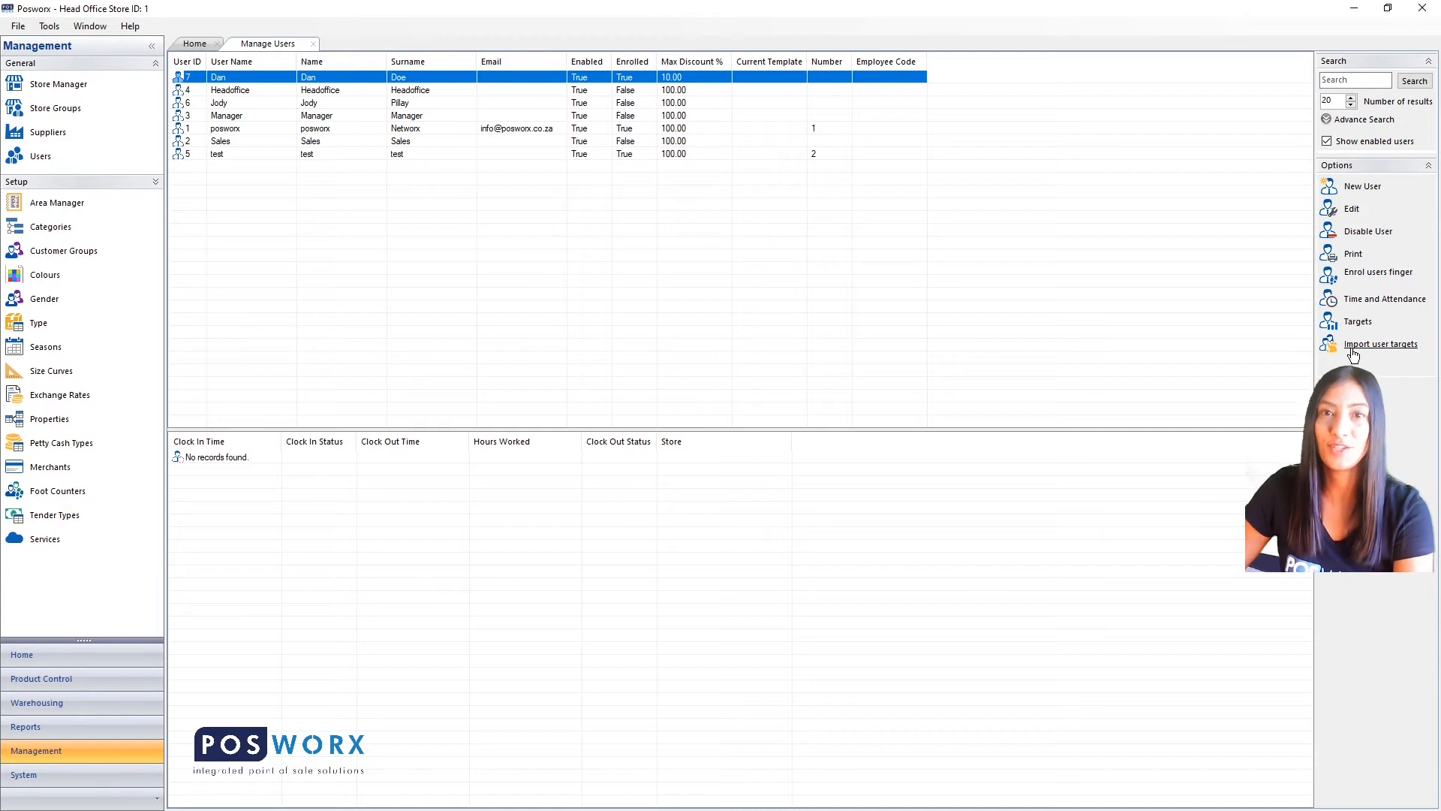
{"action": "left_click", "coordinate": [1349, 189]}
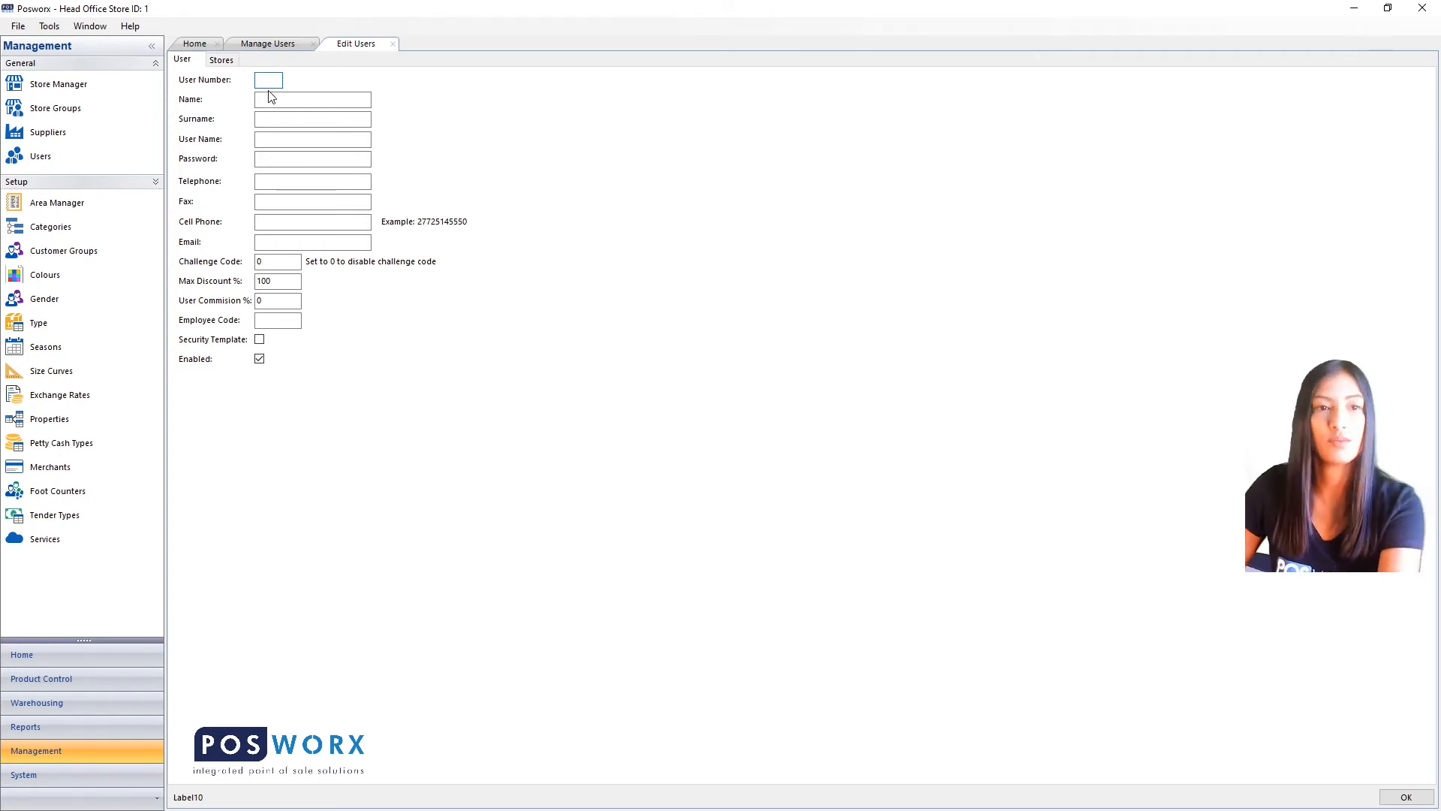
Enter user number 1, then the user's first name, surname, user name and password.
{"action": "type", "text": "1"}
{"action": "key", "text": "Tab"}
{"action": "type", "text": "Danny"}
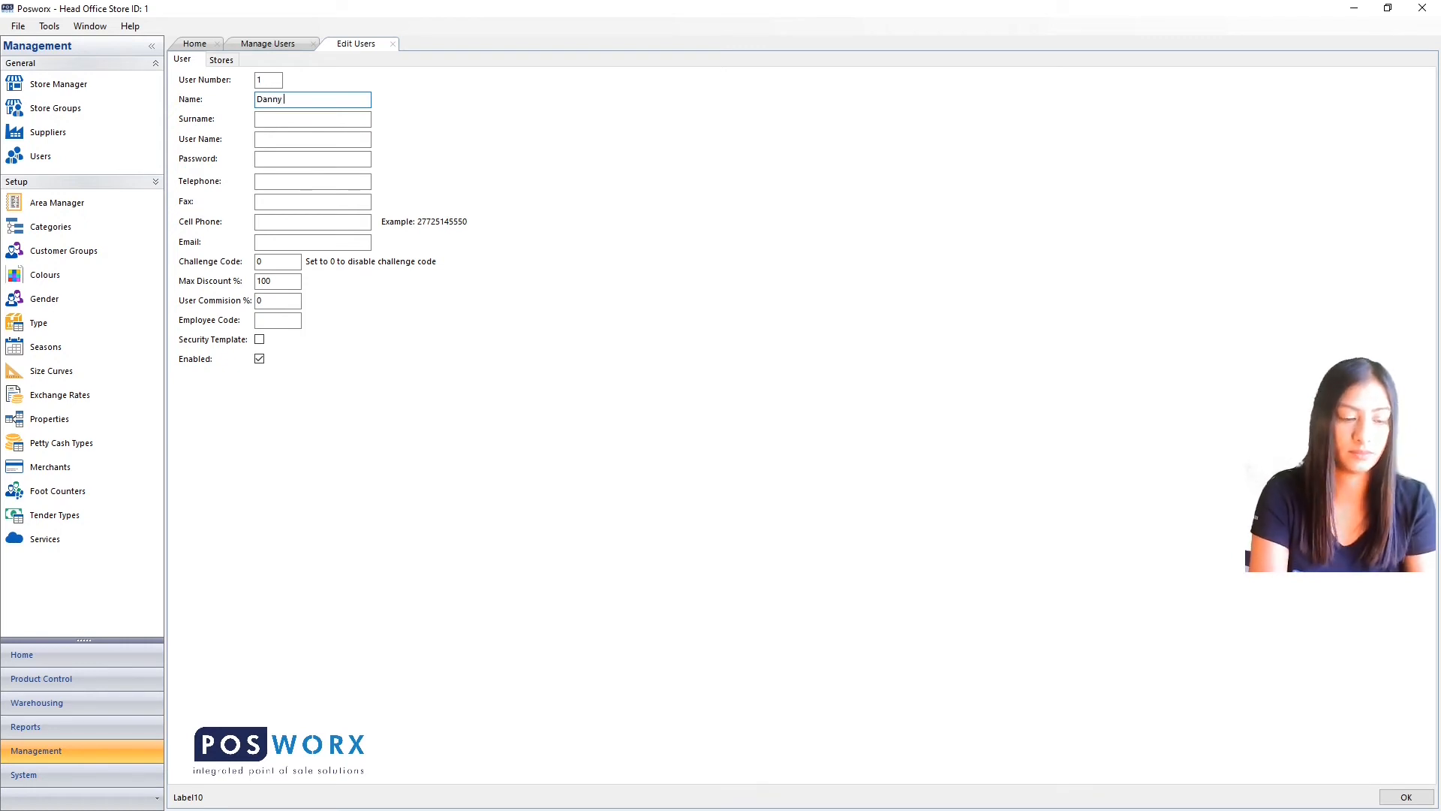
{"action": "key", "text": "Tab"}
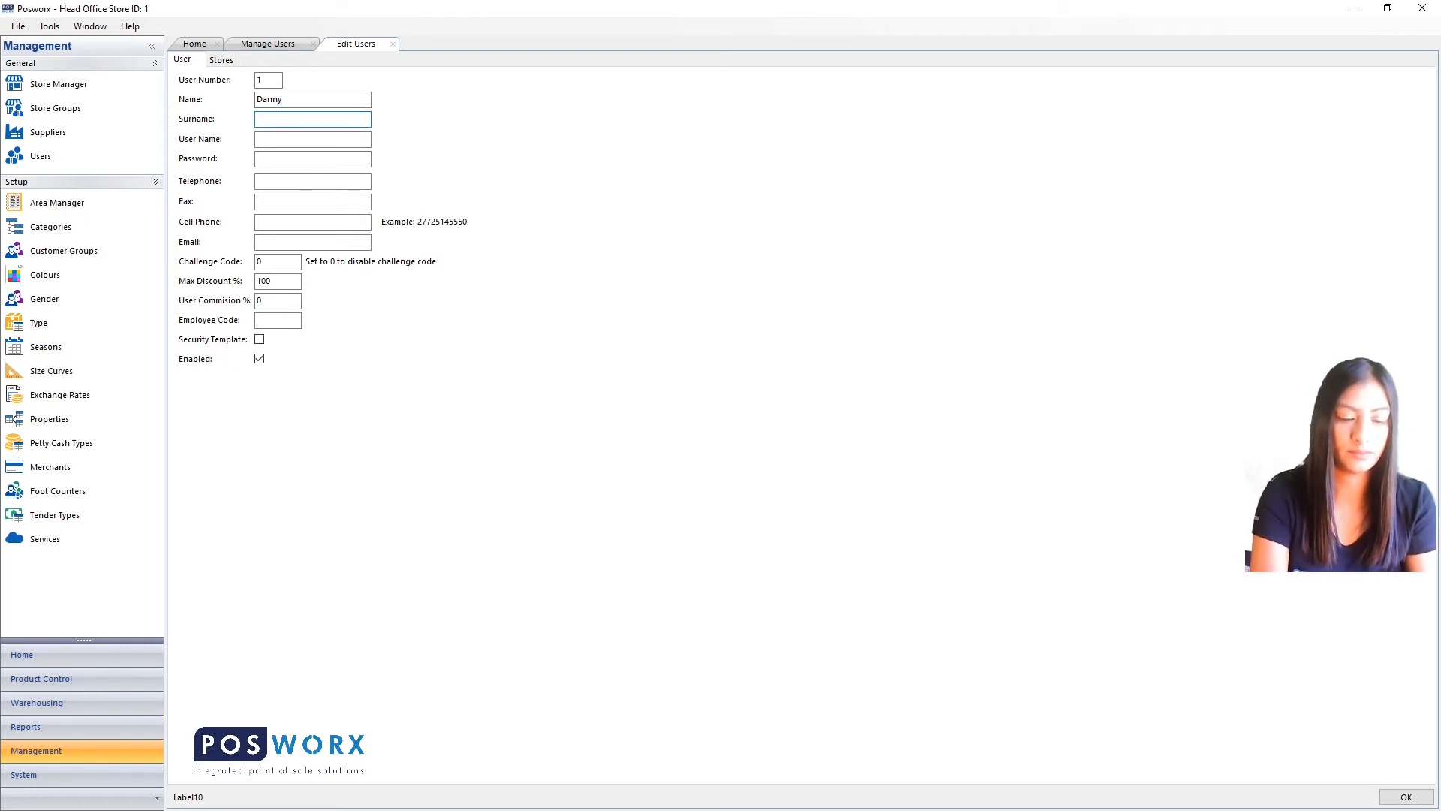
{"action": "type", "text": "Doe"}
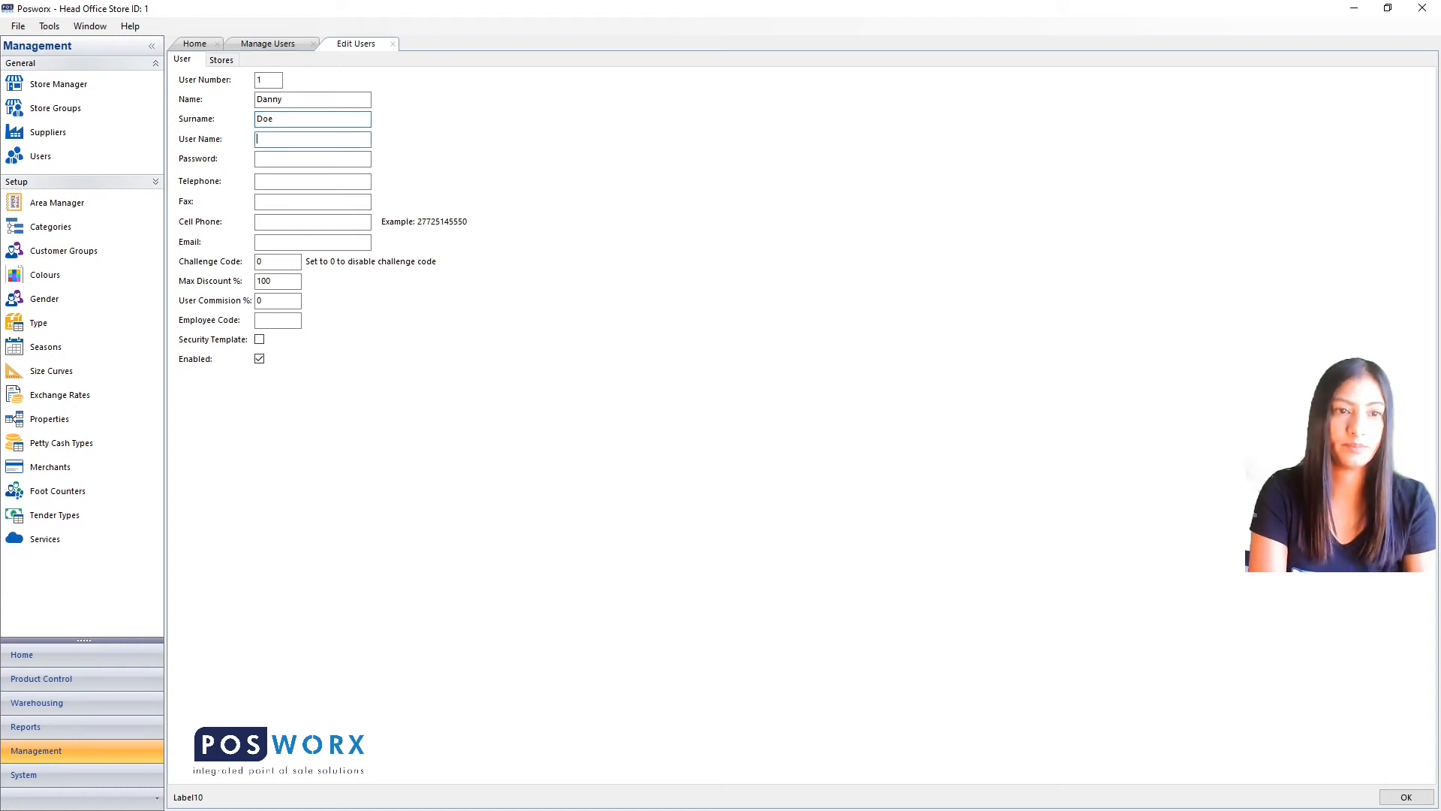
{"action": "type", "text": "Da"}
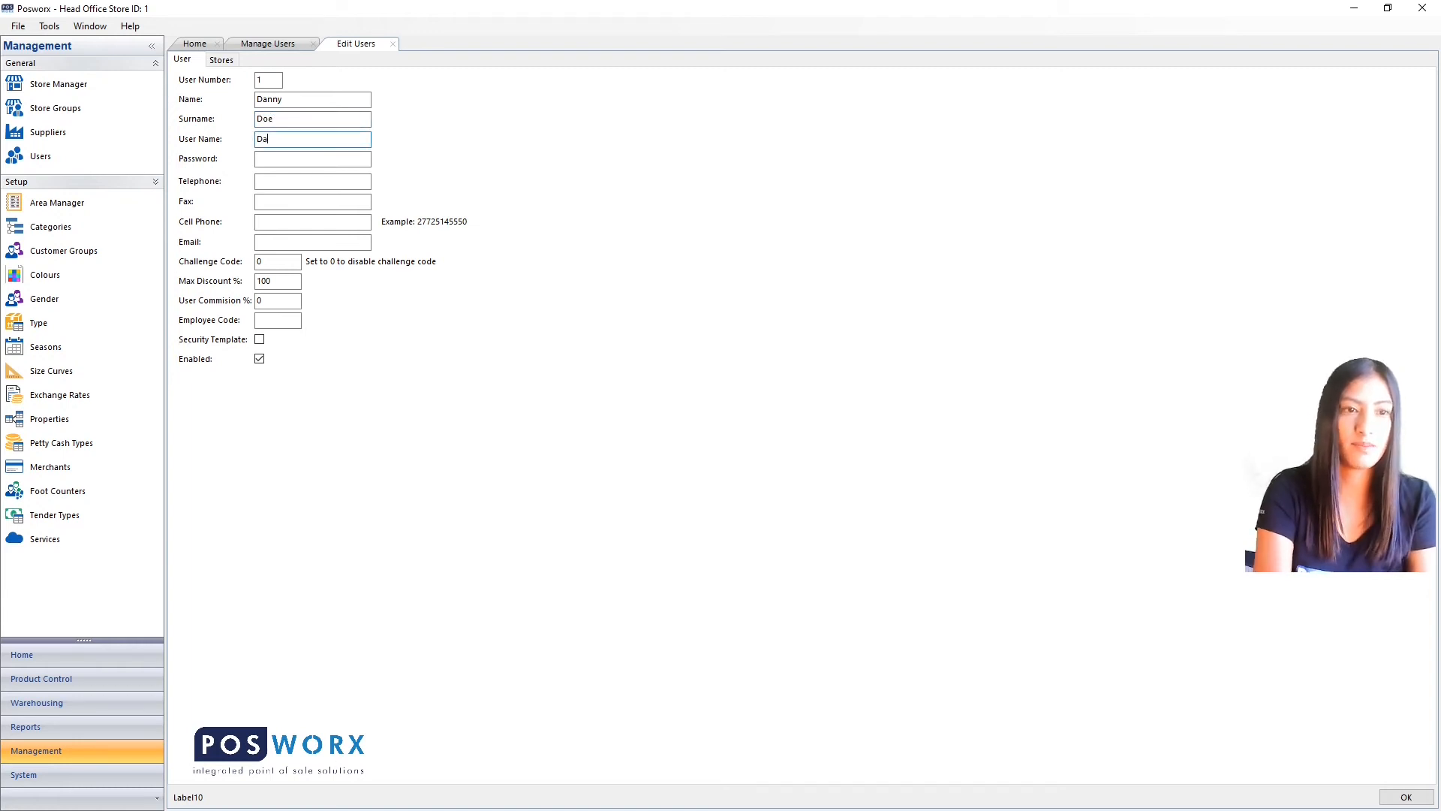
{"action": "type", "text": "nny"}
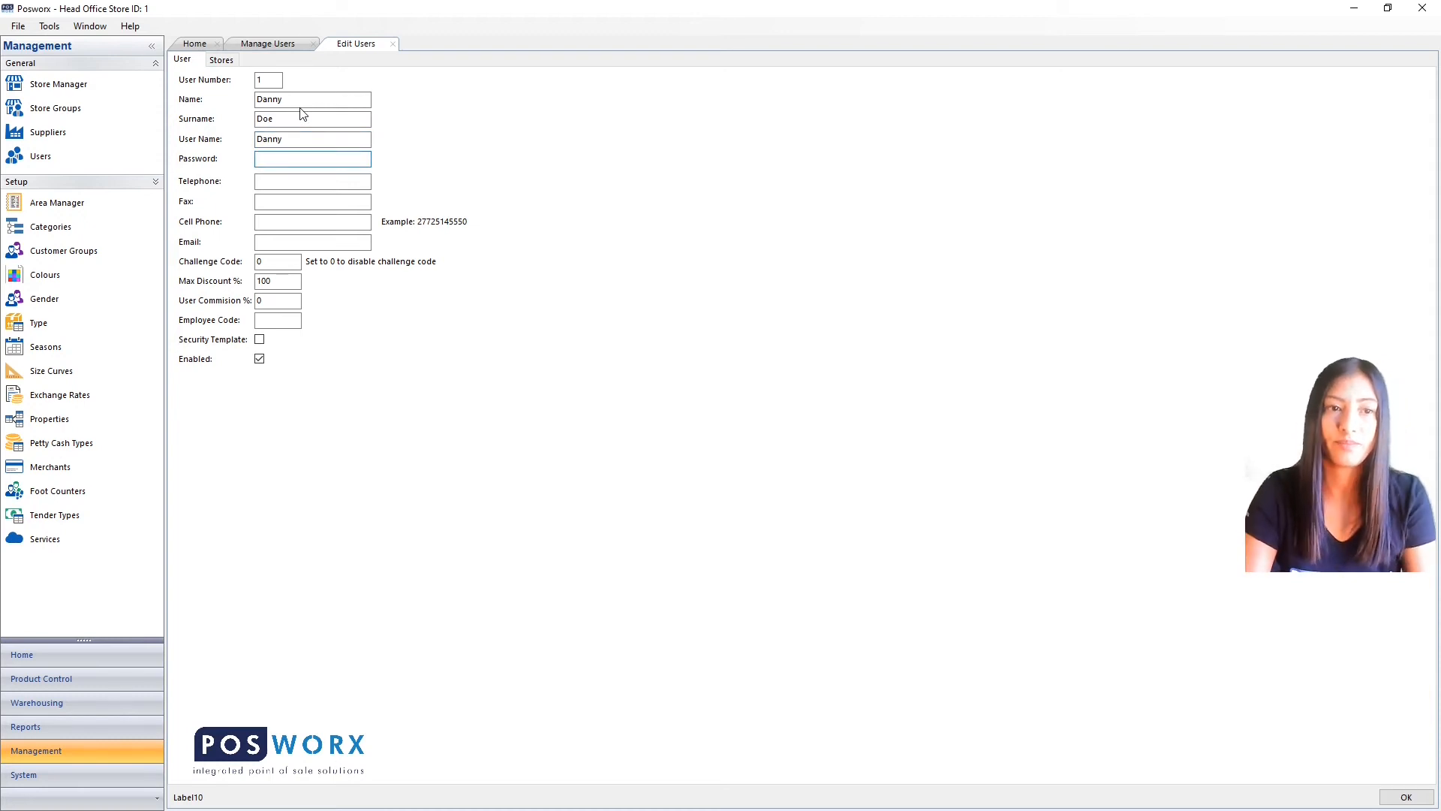
{"action": "type", "text": "123"}
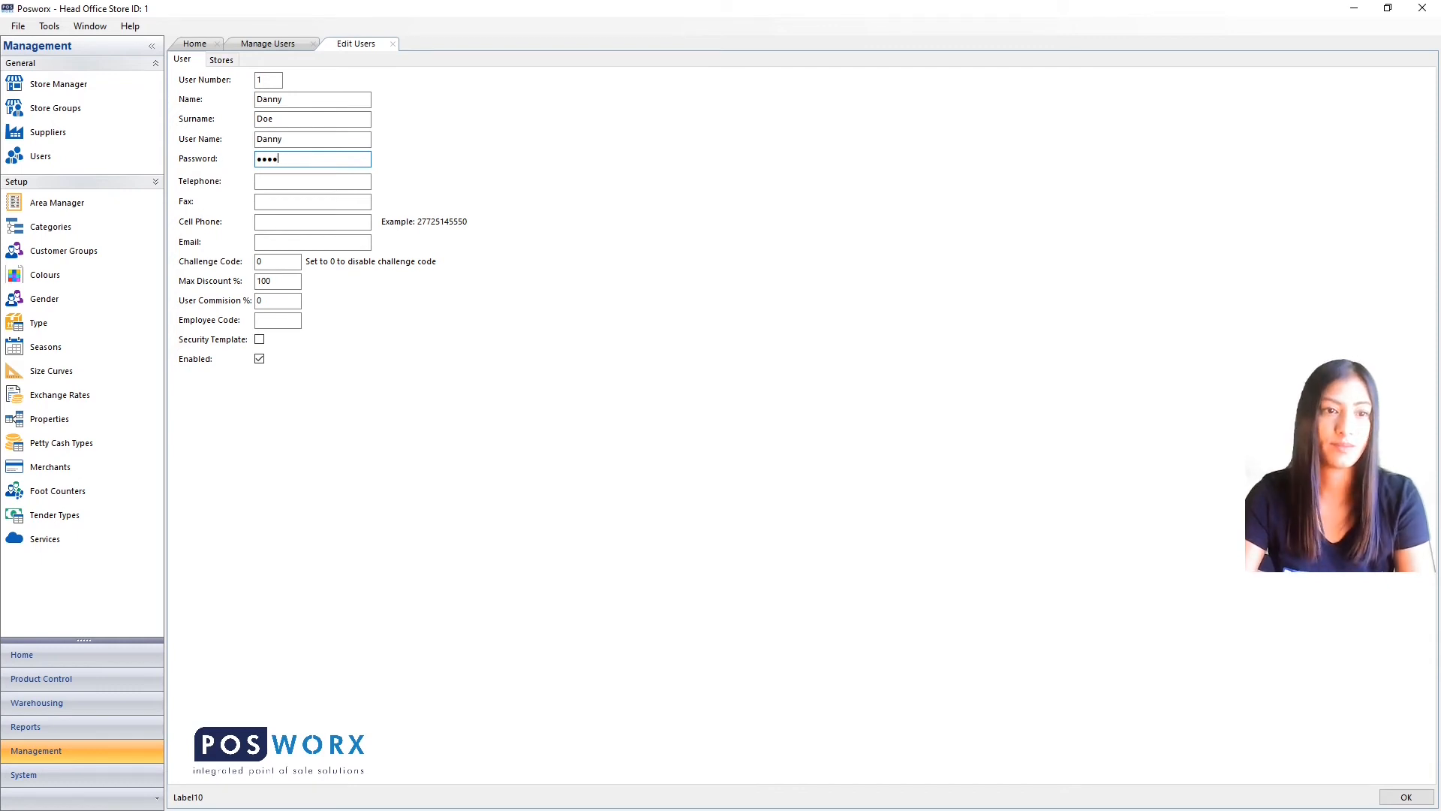
{"action": "key", "text": "Tab"}
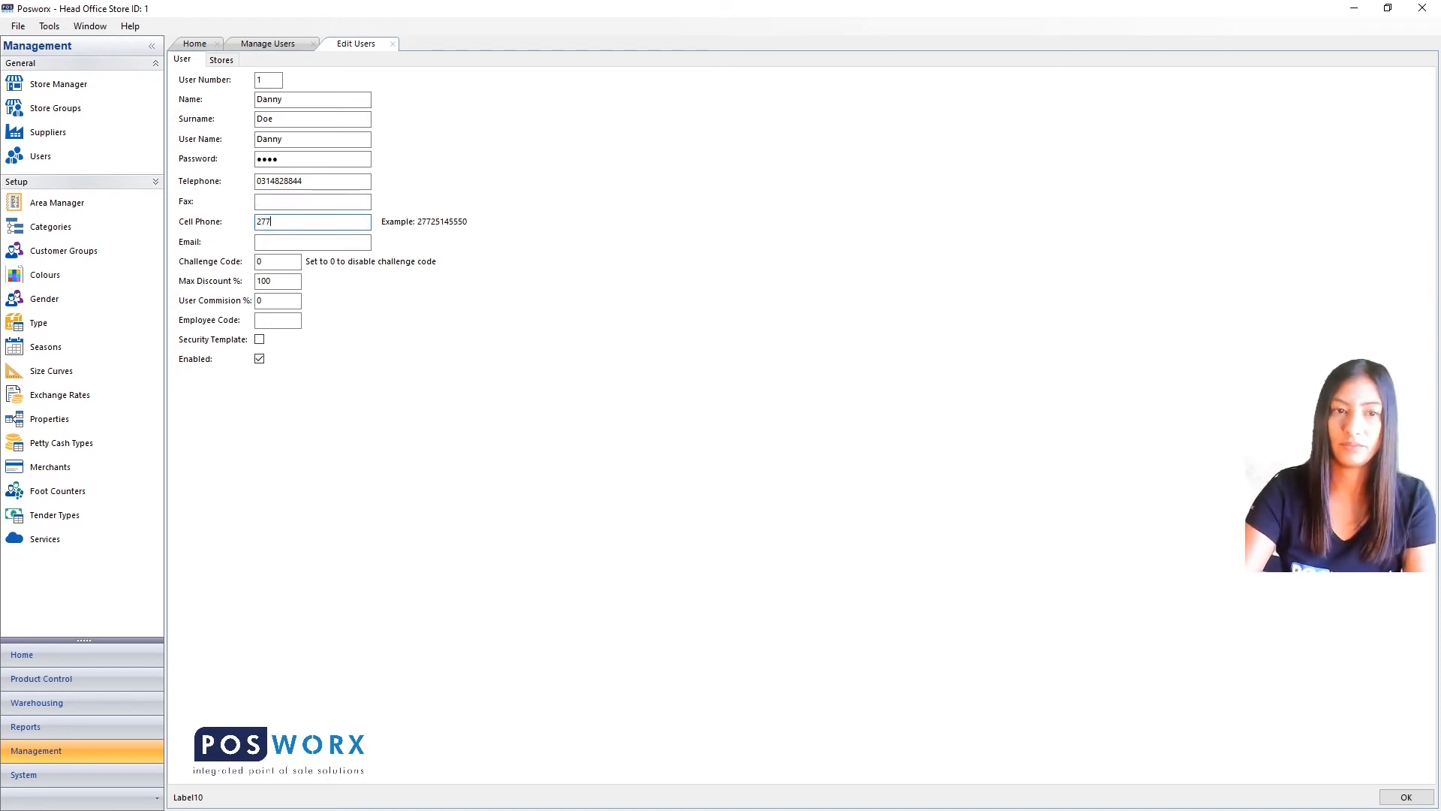
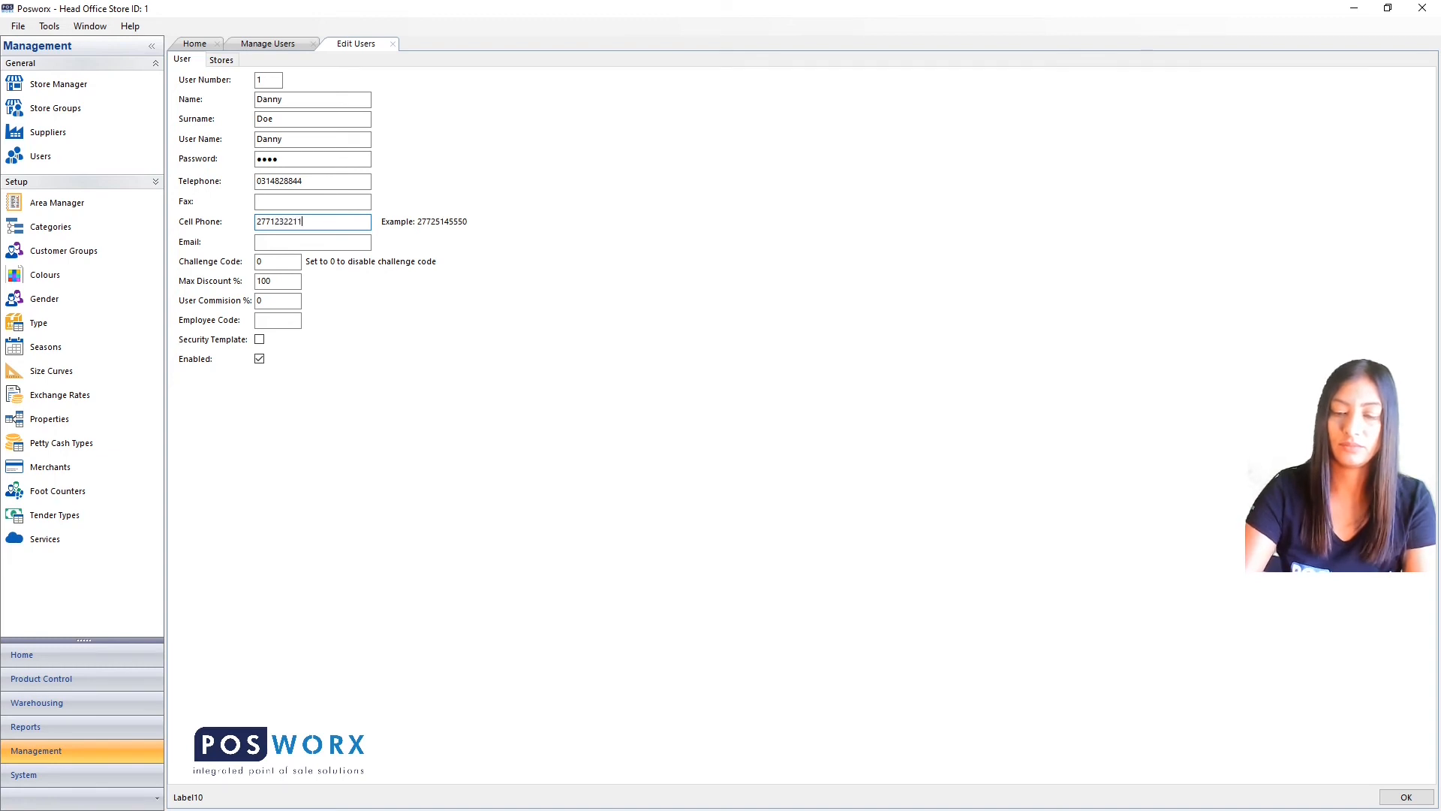
Enter the user's telephone and cell phone numbers, leaving the email blank.
{"action": "key", "text": "Tab"}
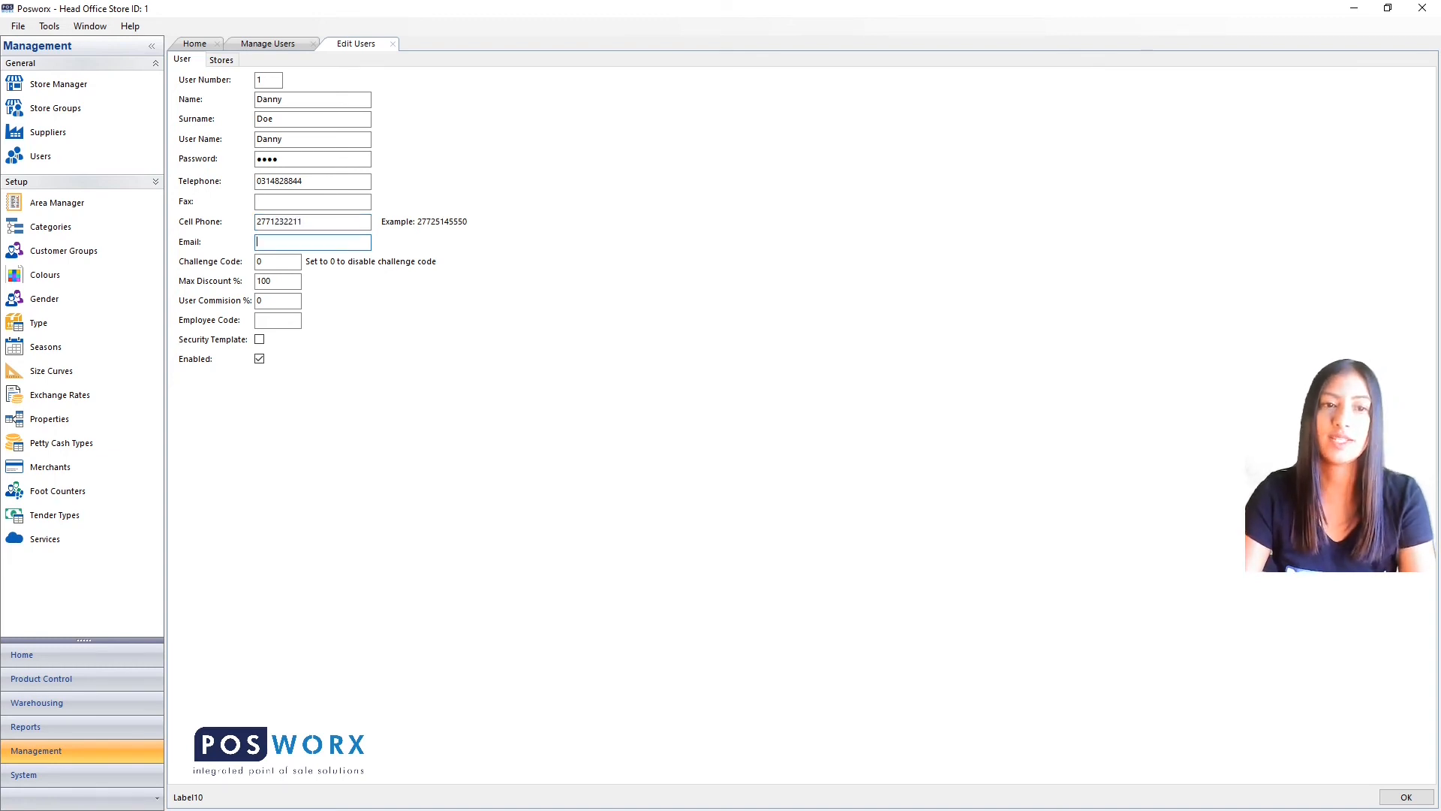
{"action": "key", "text": "Tab"}
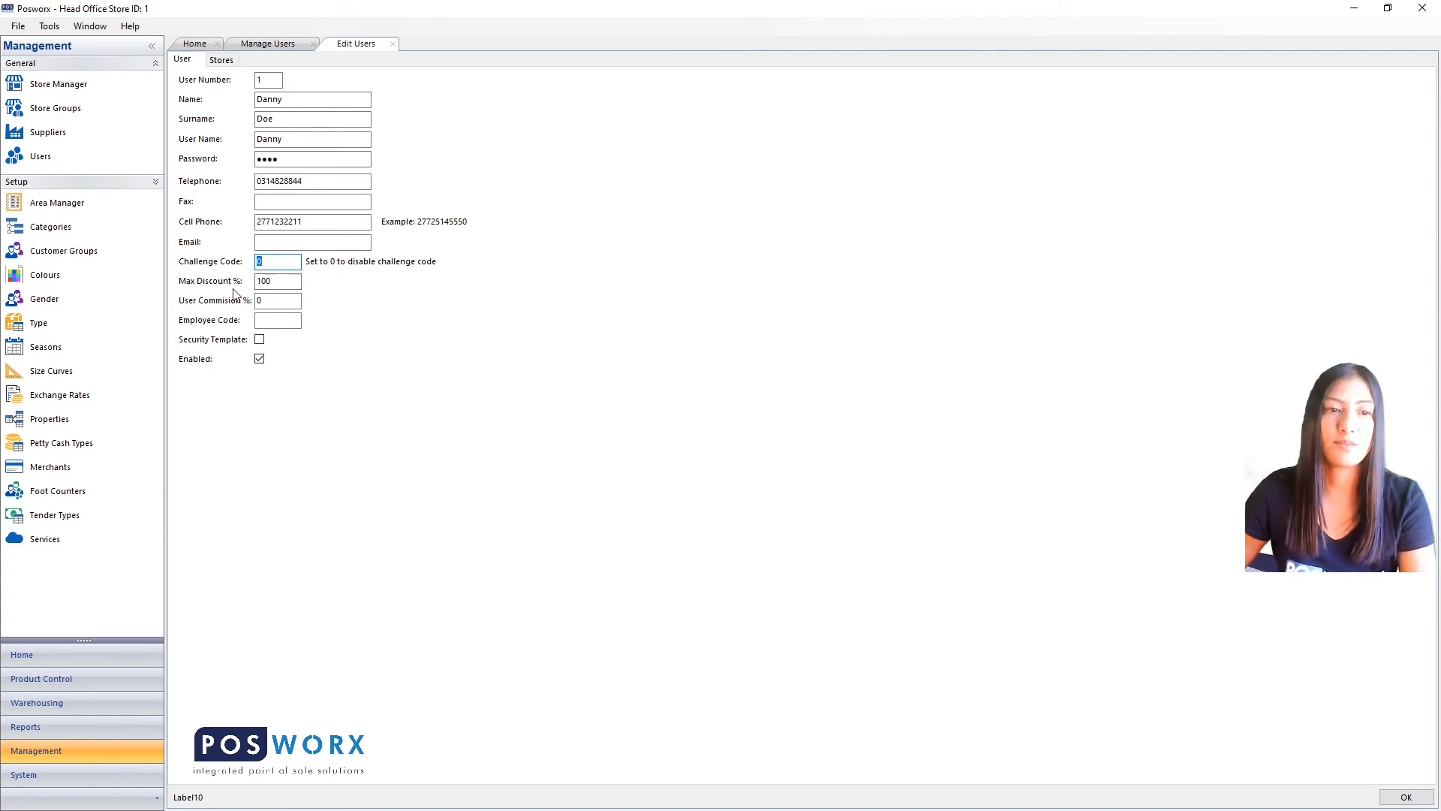
Lower the Max Discount % from 100 to 10.
{"action": "left_click", "coordinate": [278, 284]}
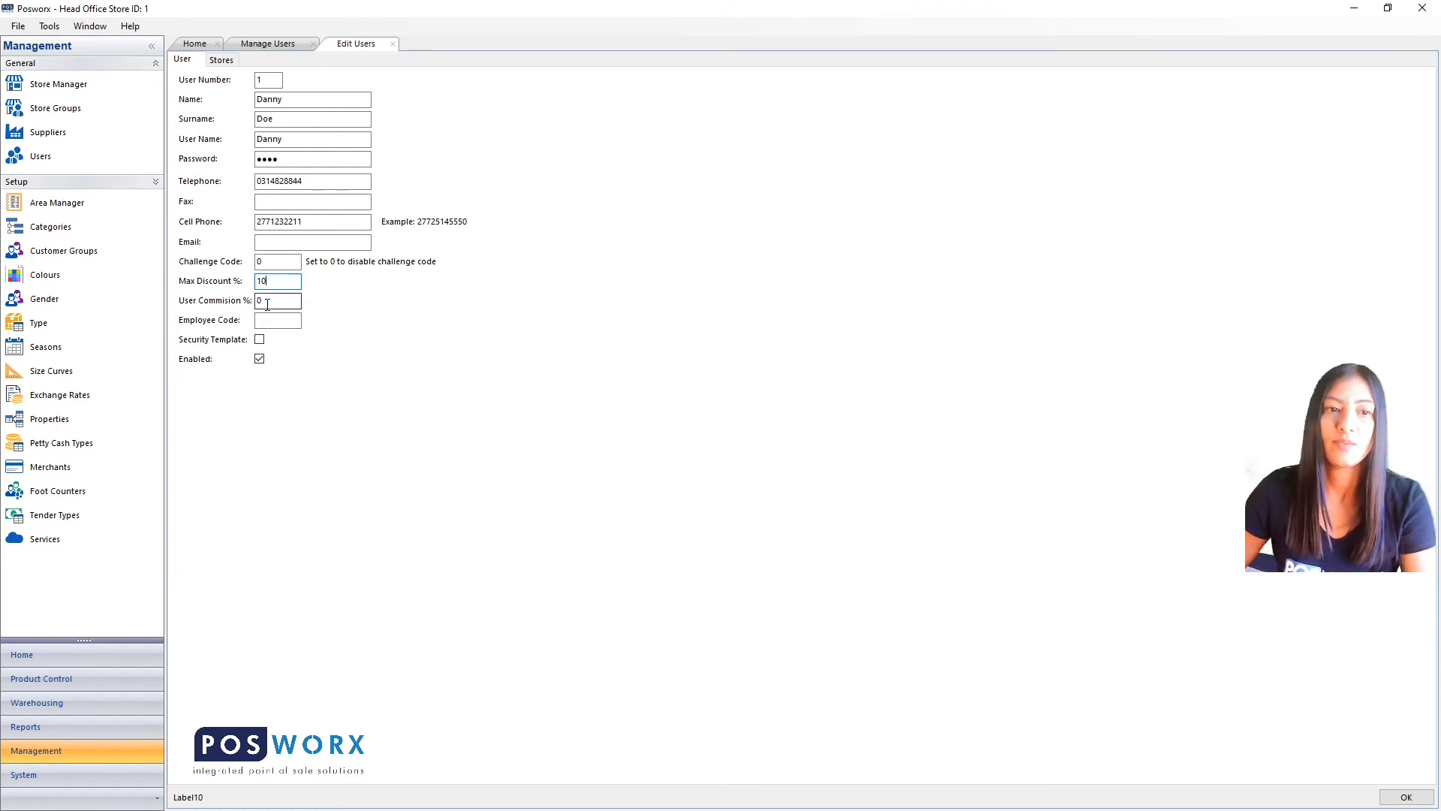
{"action": "left_click", "coordinate": [268, 302]}
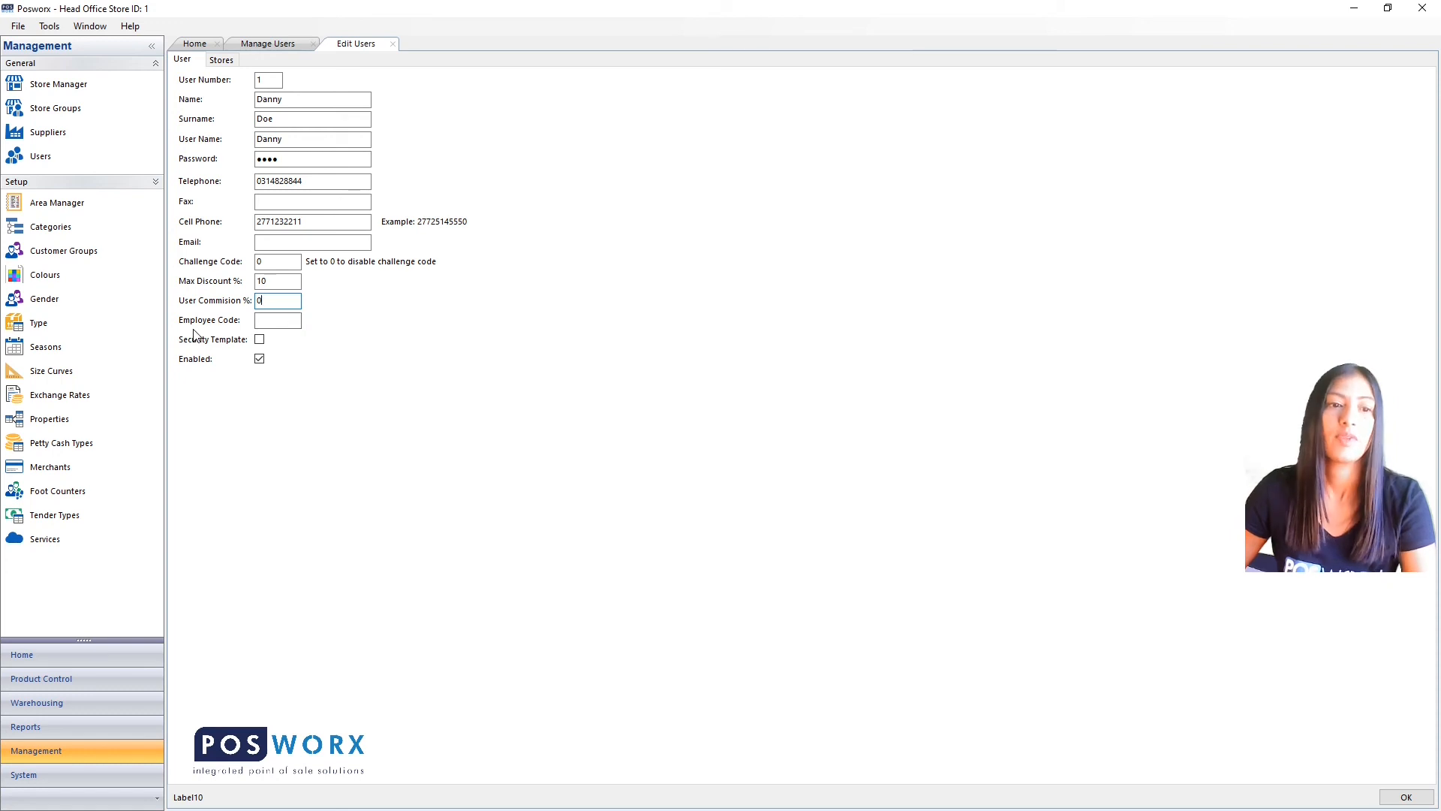
{"action": "left_click", "coordinate": [258, 323]}
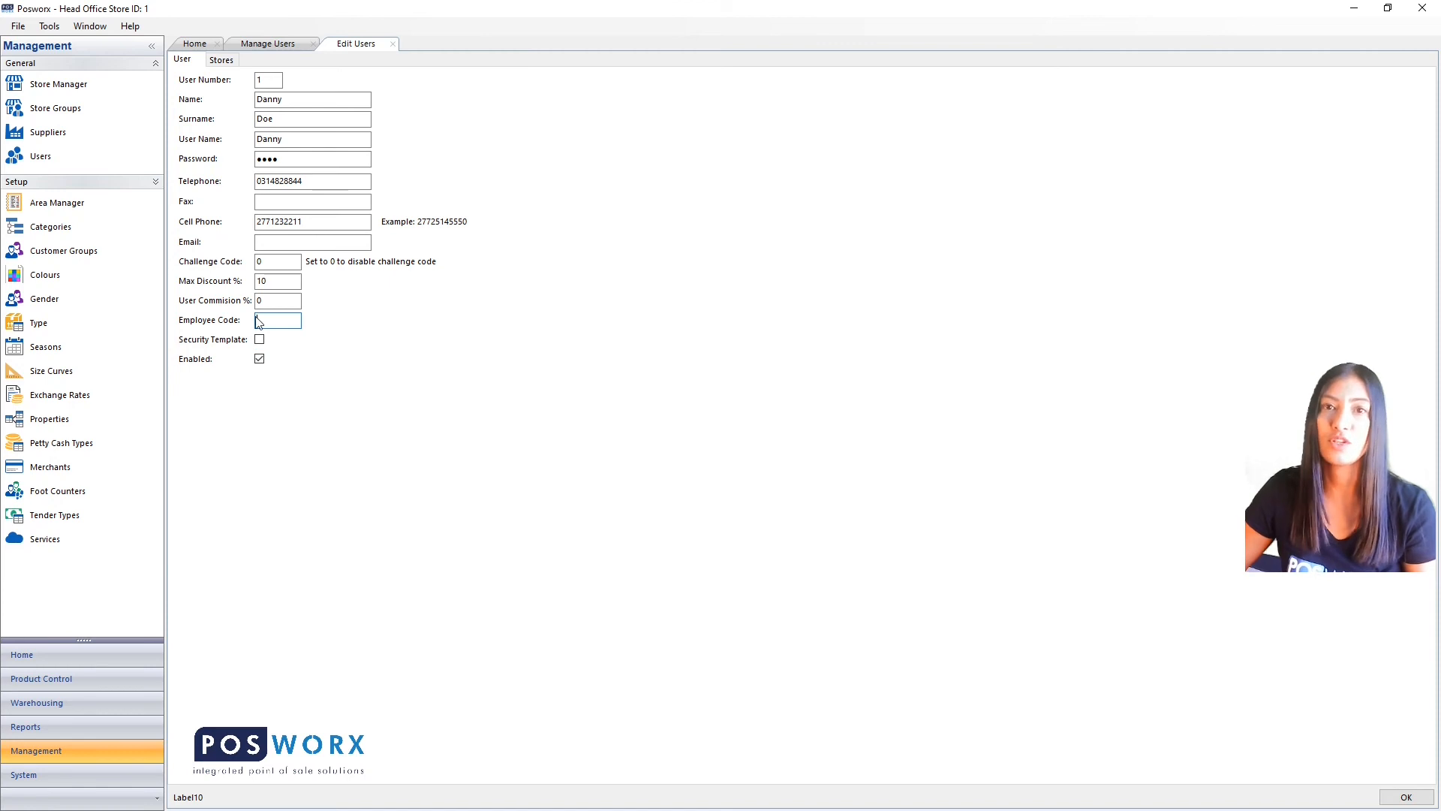
Grant the user access to Test Store 1 and open its access-rights editor.
{"action": "left_click", "coordinate": [222, 60]}
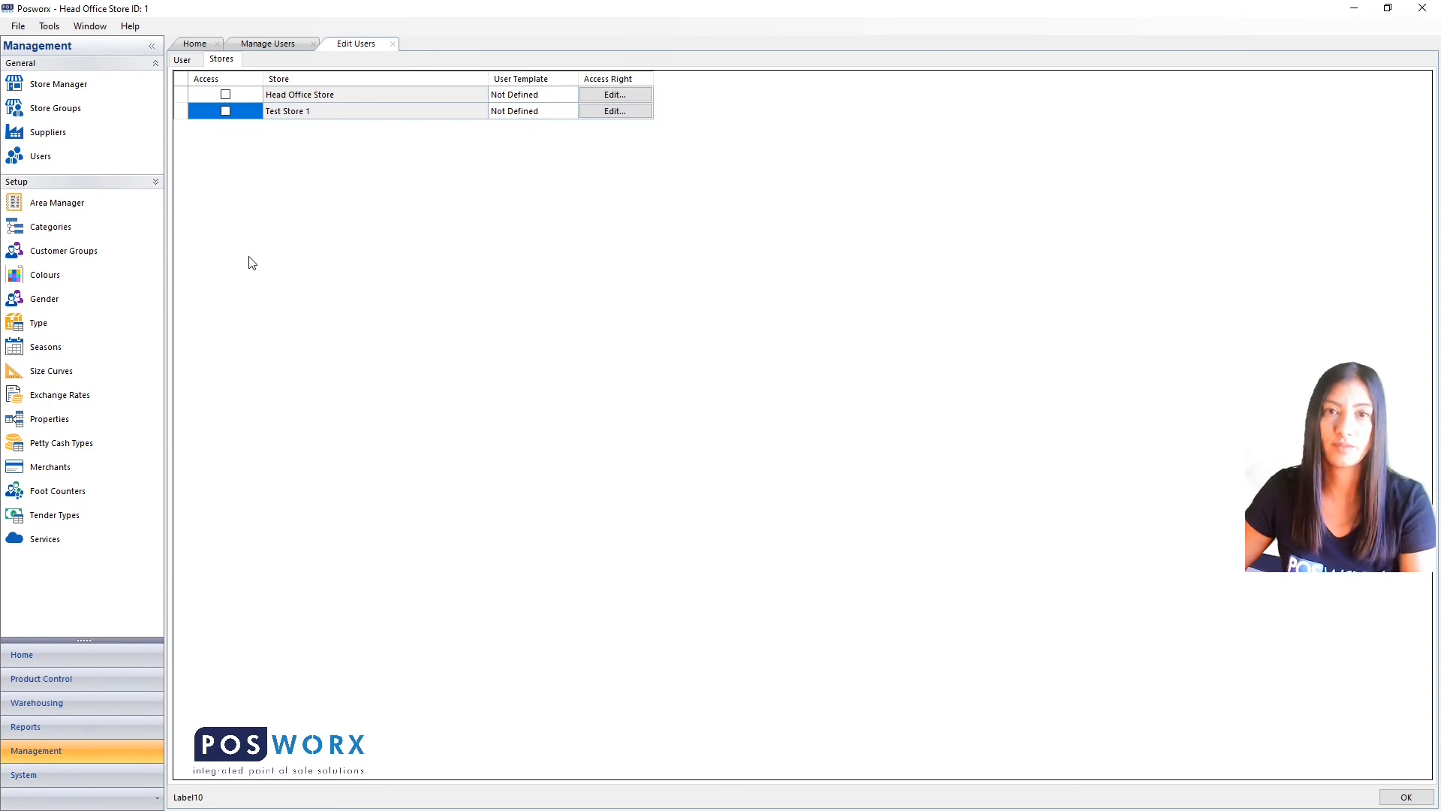
{"action": "left_click", "coordinate": [226, 112]}
{"action": "left_click", "coordinate": [608, 112]}
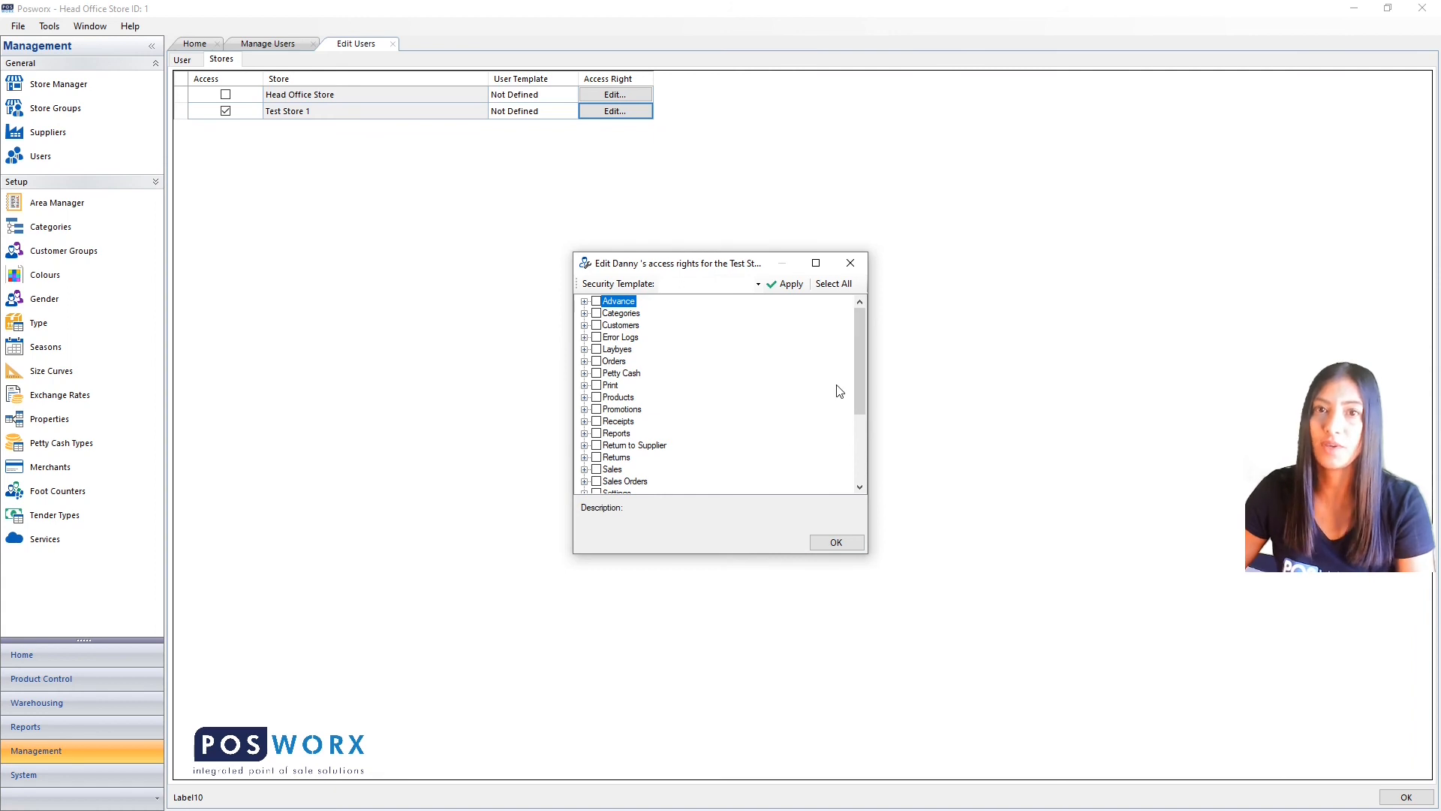
Apply the Sales security template to Test Store 1's rights, confirm, and save the user.
{"action": "left_click", "coordinate": [585, 470]}
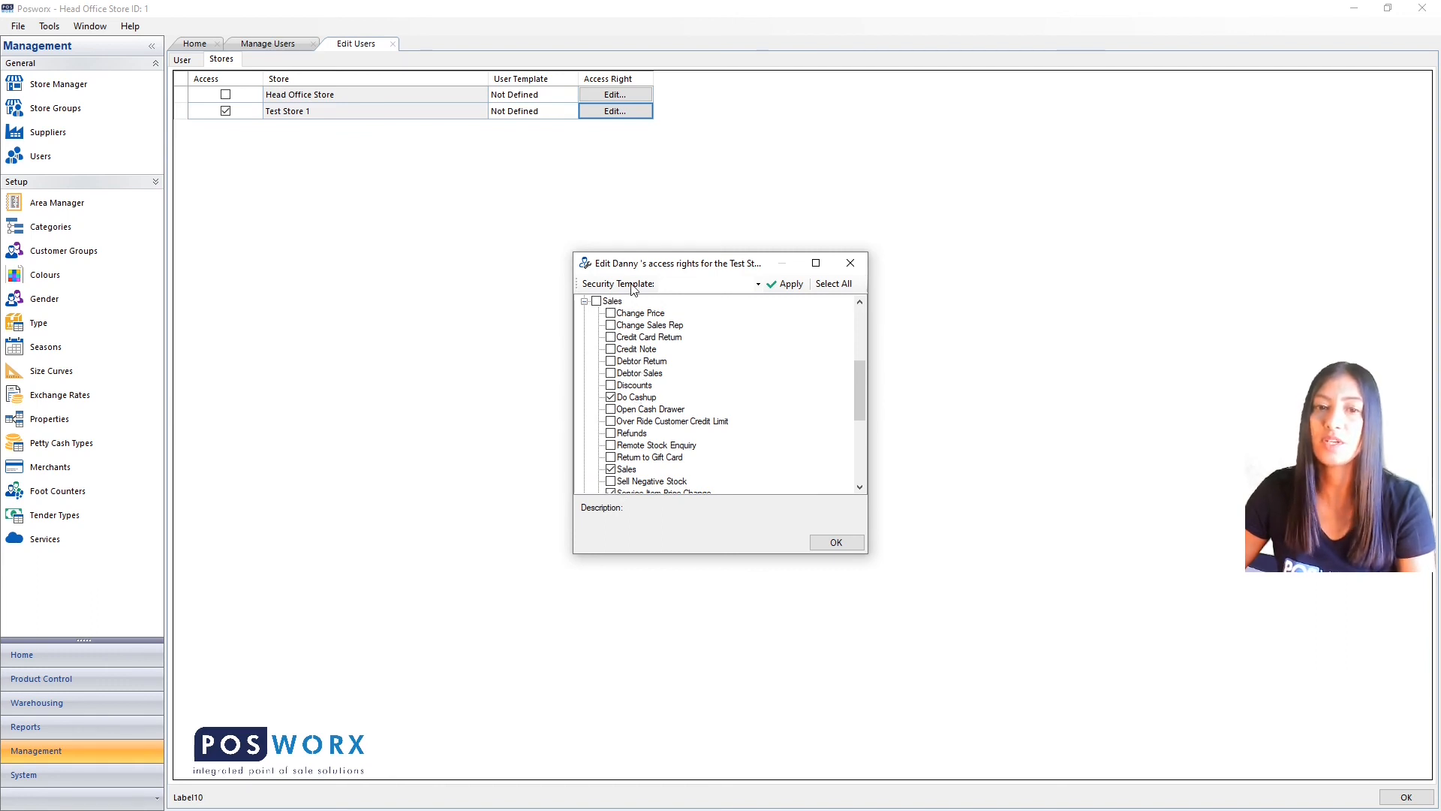
{"action": "left_click", "coordinate": [758, 285]}
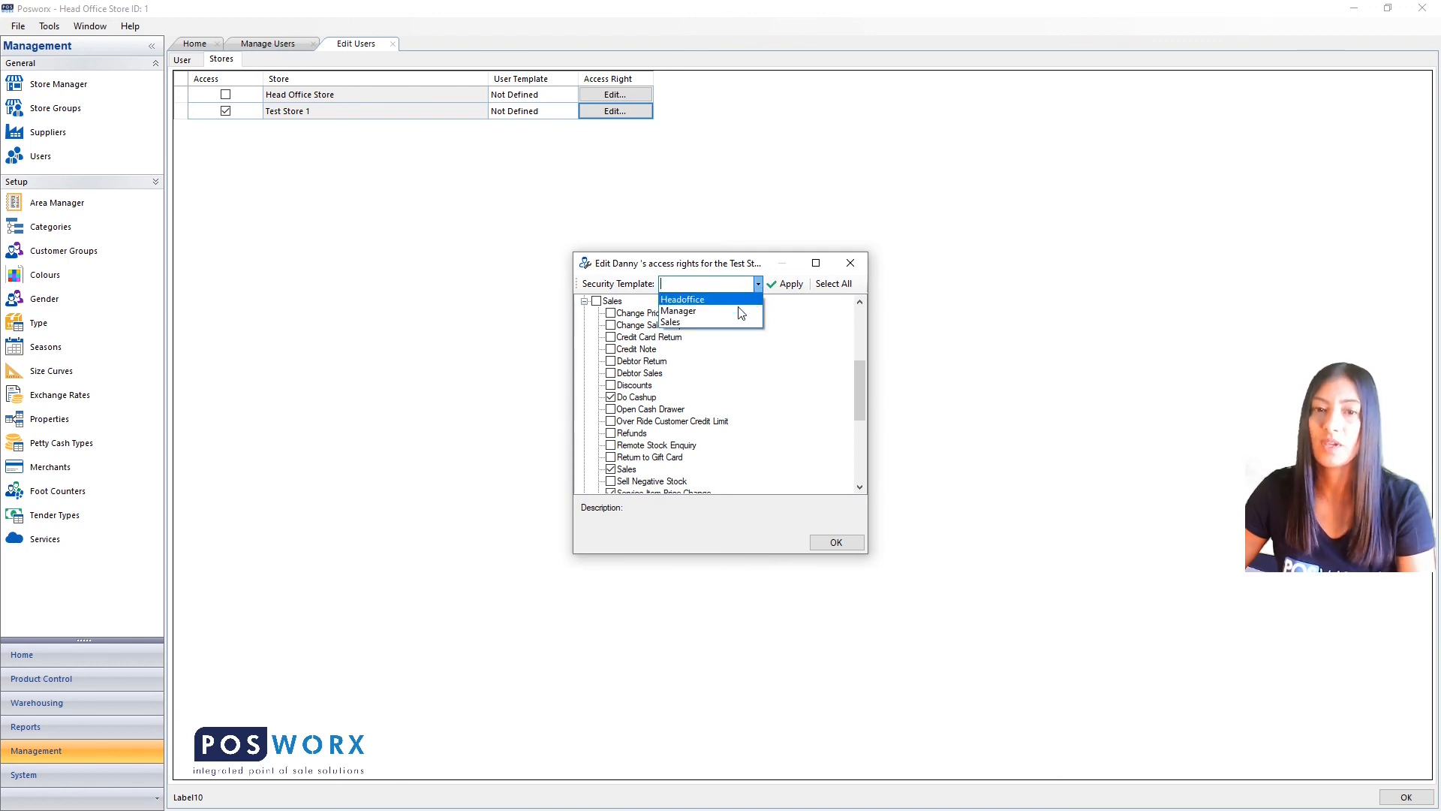
{"action": "left_click", "coordinate": [720, 323]}
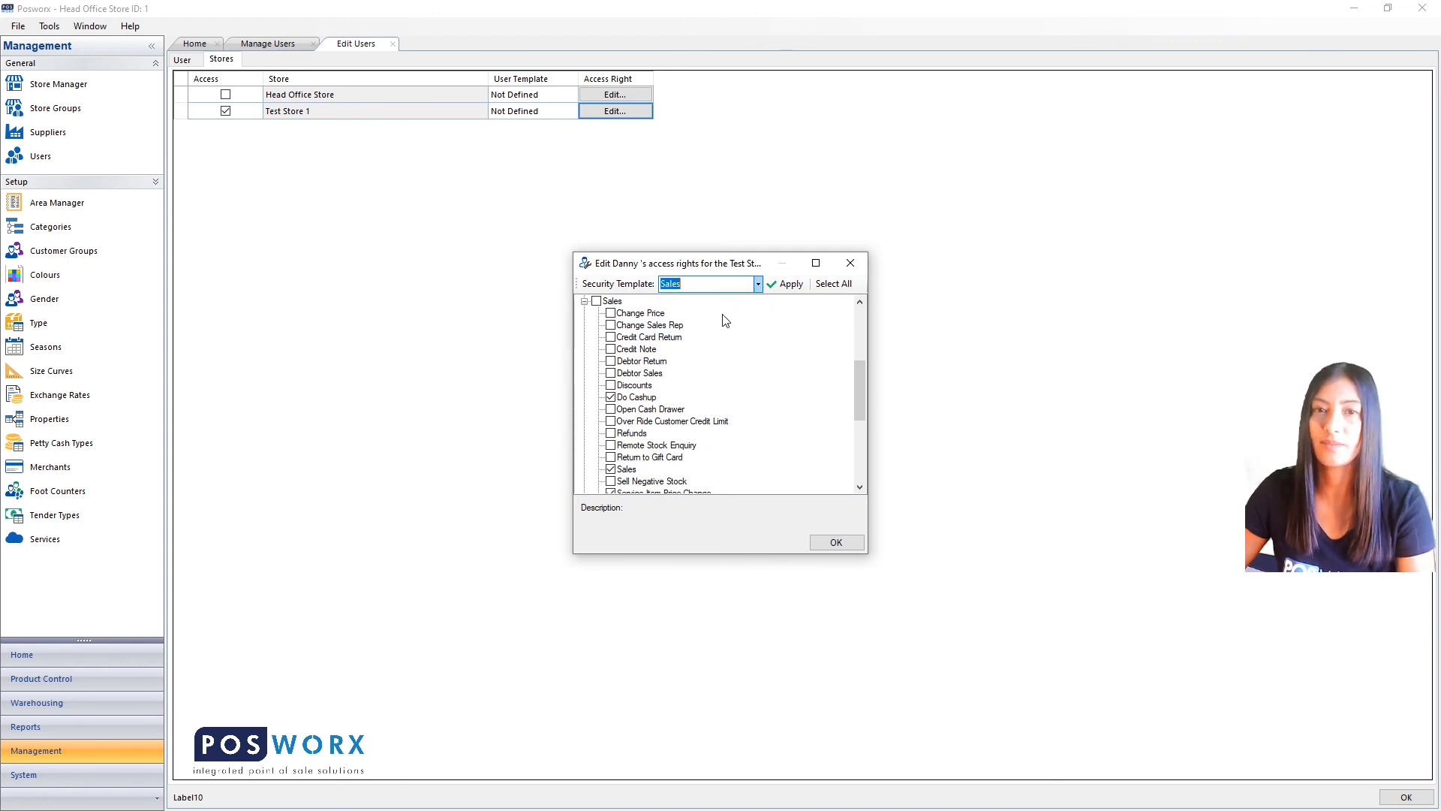
{"action": "left_click", "coordinate": [775, 290]}
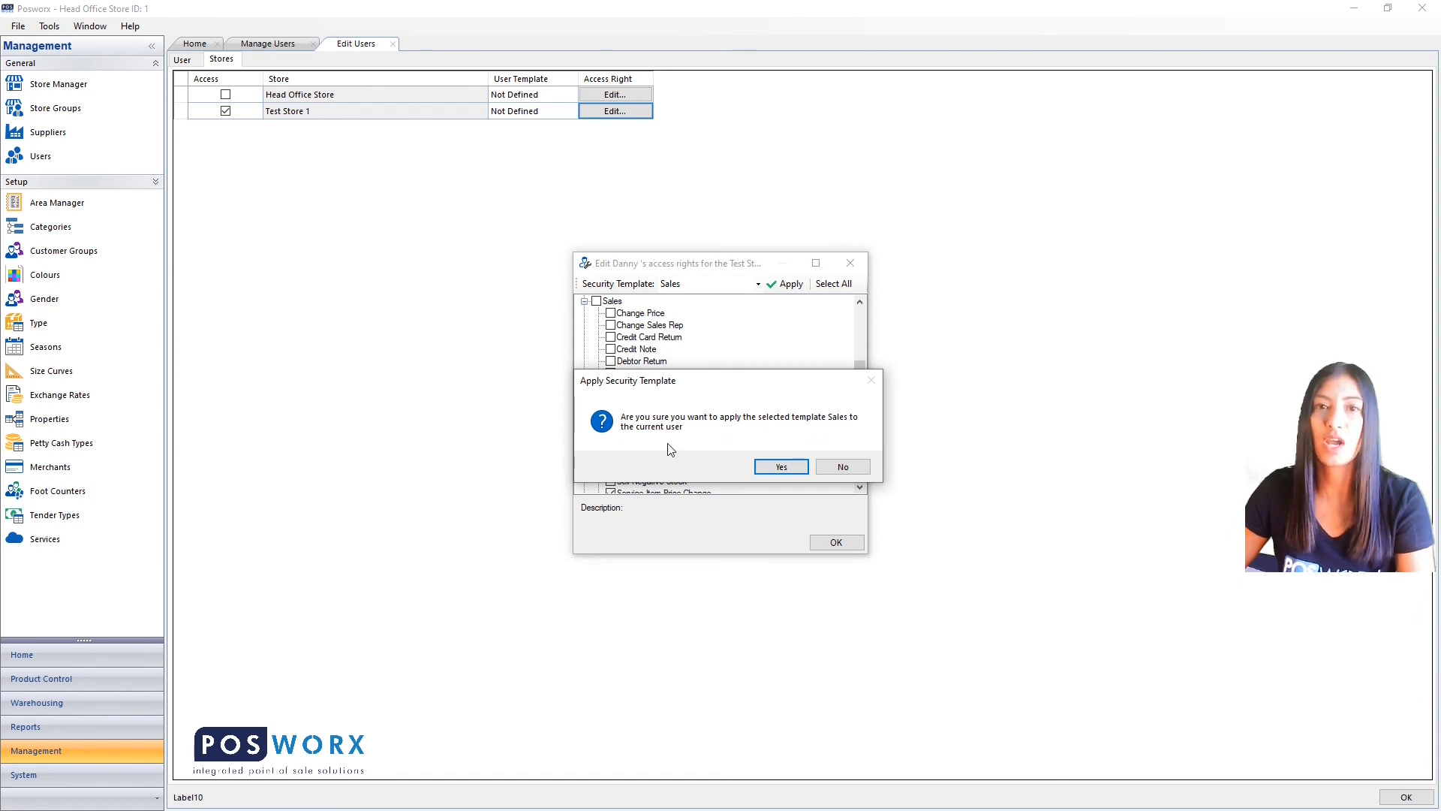
{"action": "left_click", "coordinate": [773, 468]}
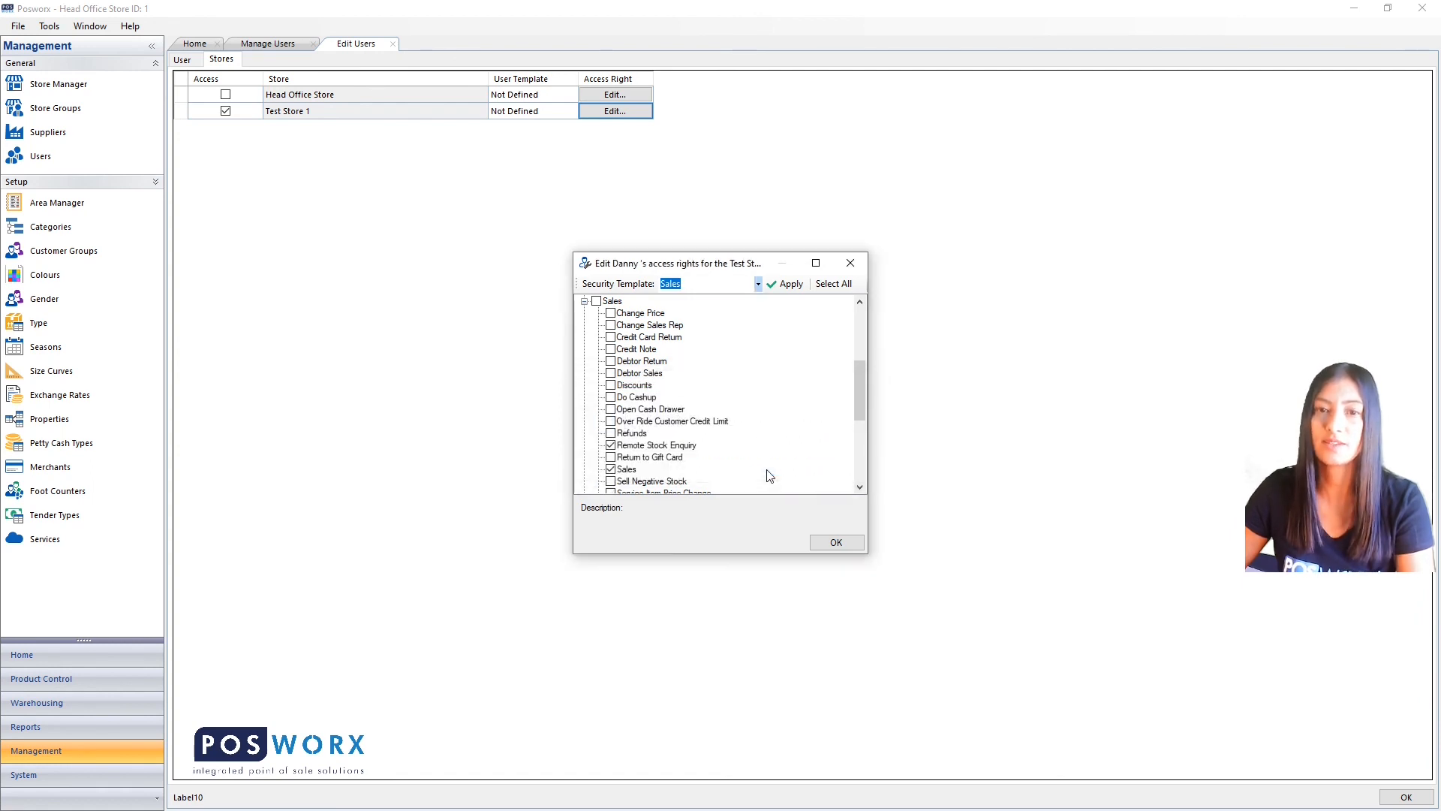
{"action": "left_click", "coordinate": [833, 543]}
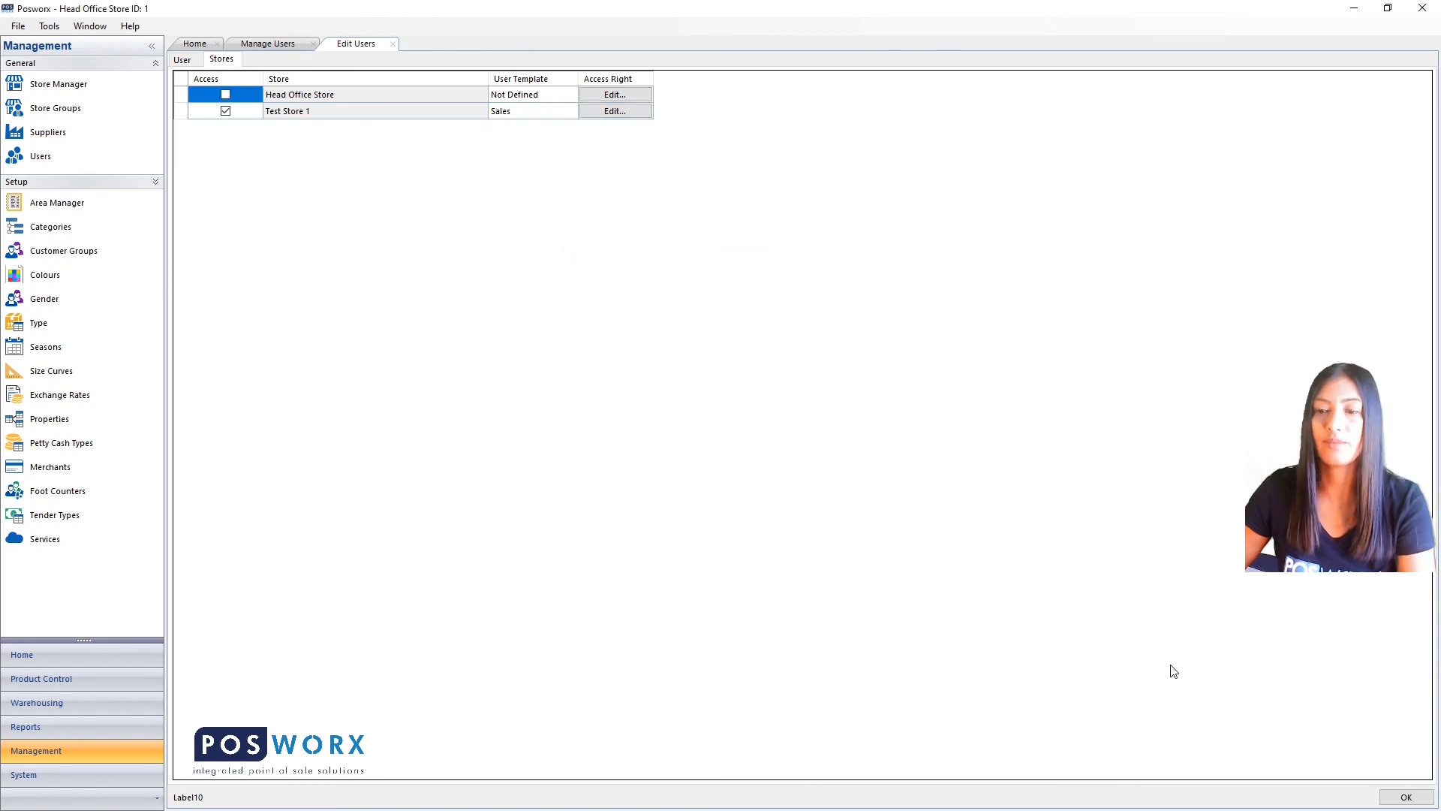
{"action": "left_click", "coordinate": [1421, 802]}
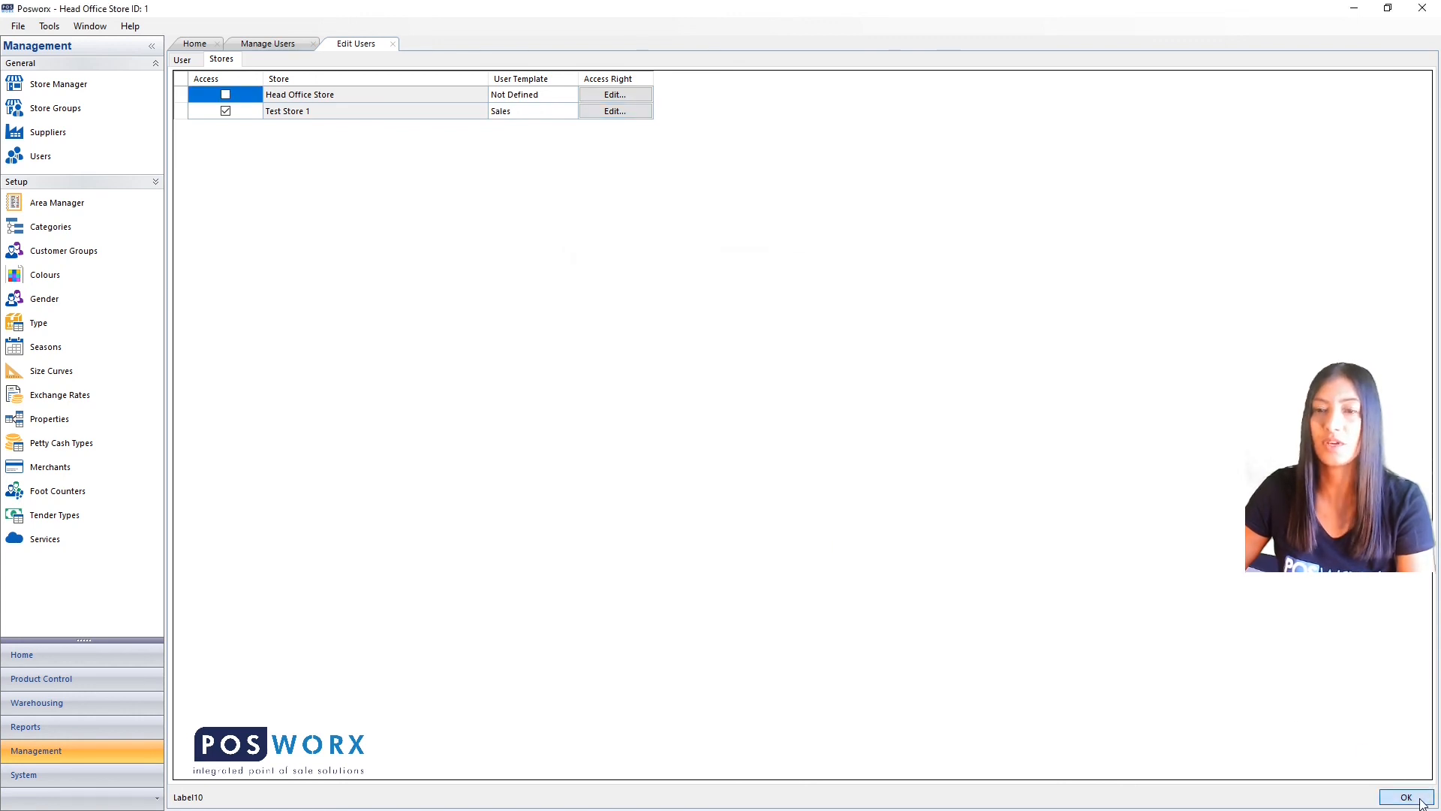